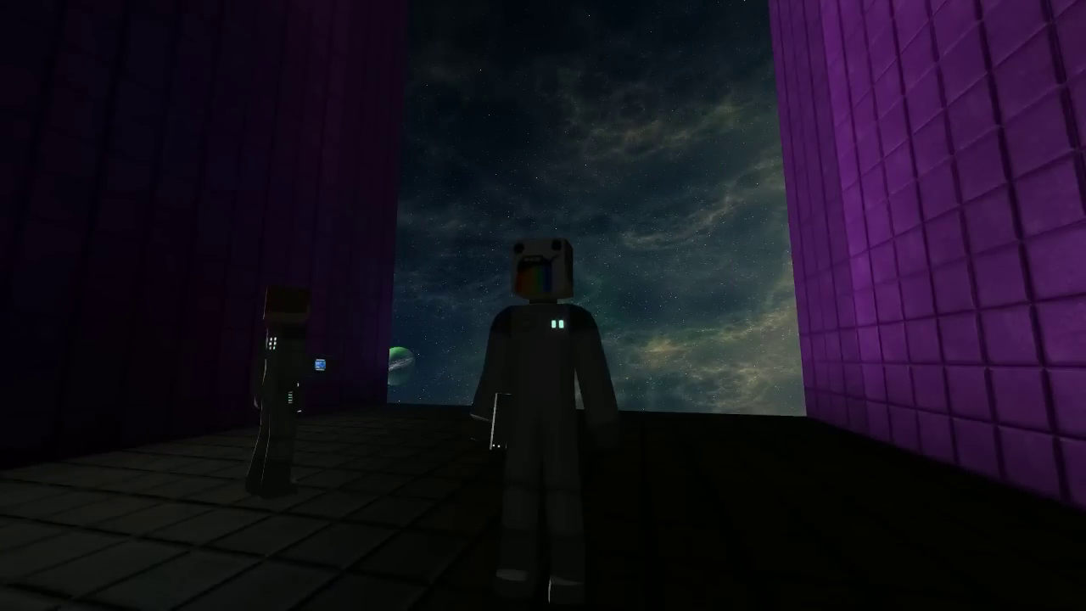
# Turn the game HUD back on with F2.
pyautogui.press('F2')
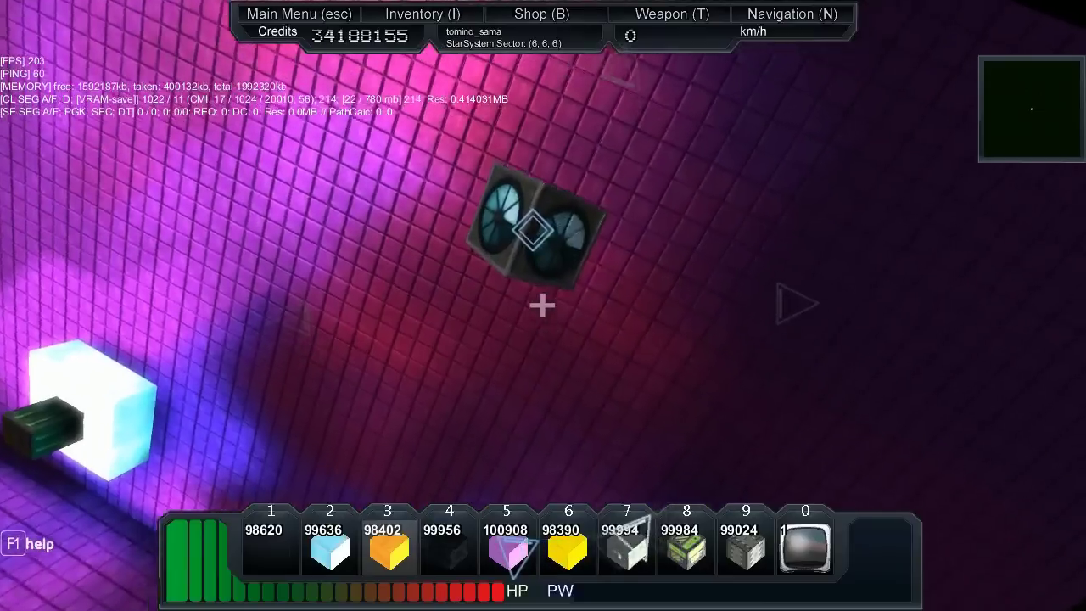
# Enter the ship core, briefly hide and restore the overlays, exit, then board it again.
pyautogui.press('r')
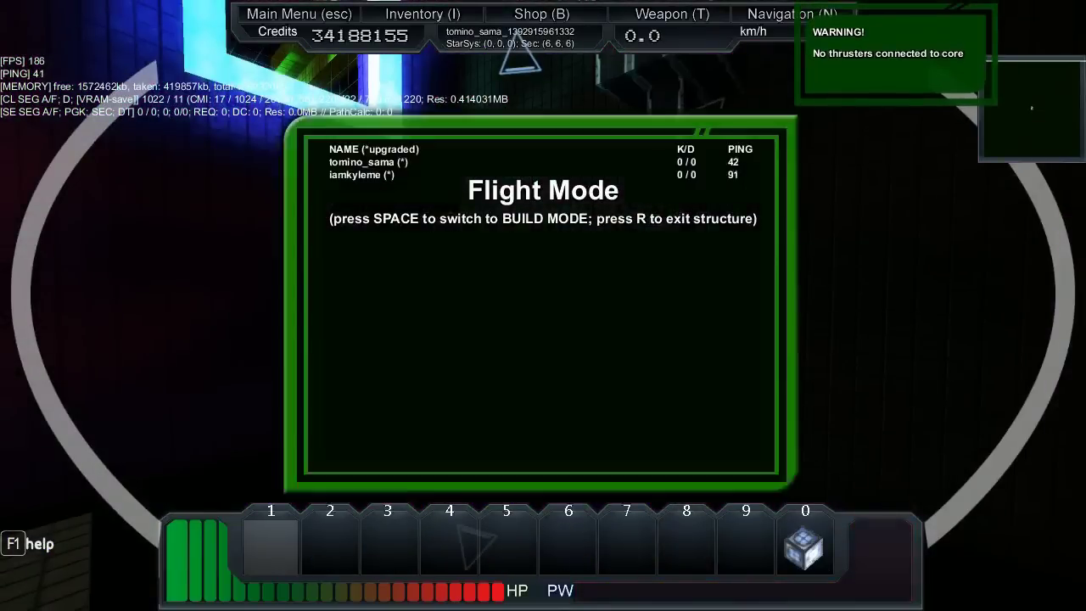
pyautogui.press('Tab')
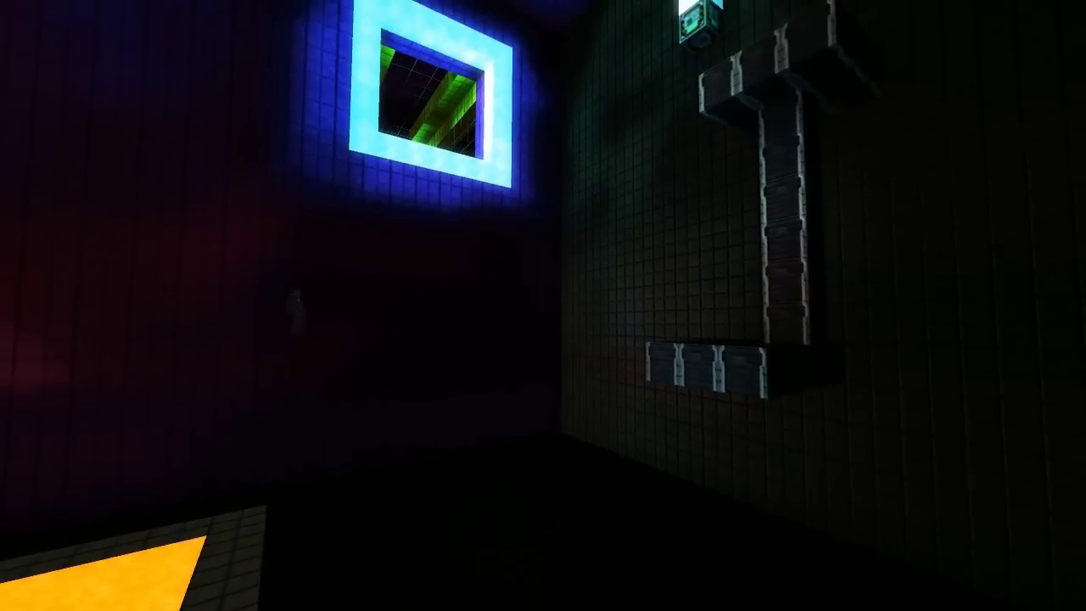
pyautogui.press('Tab')
pyautogui.press('r')
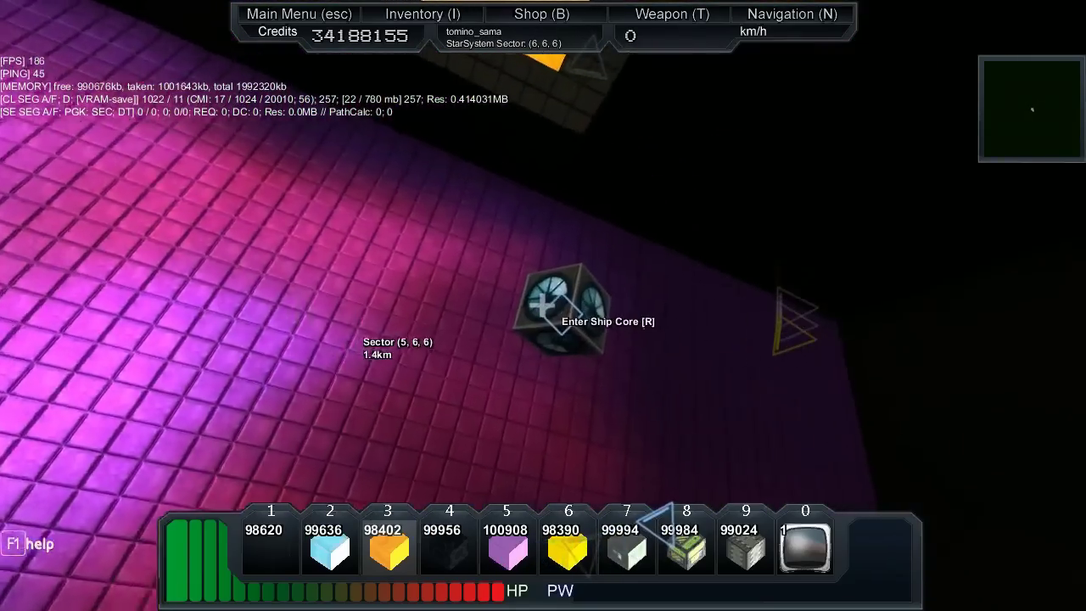
pyautogui.press('r')
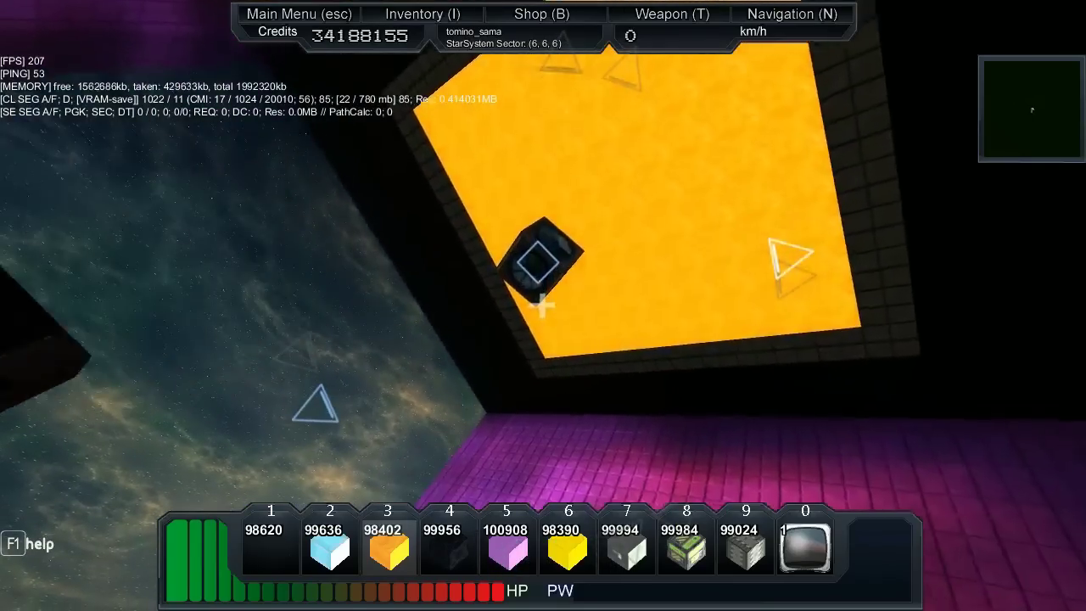
# Re-enter the ship core to resume Flight Mode.
pyautogui.press('r')
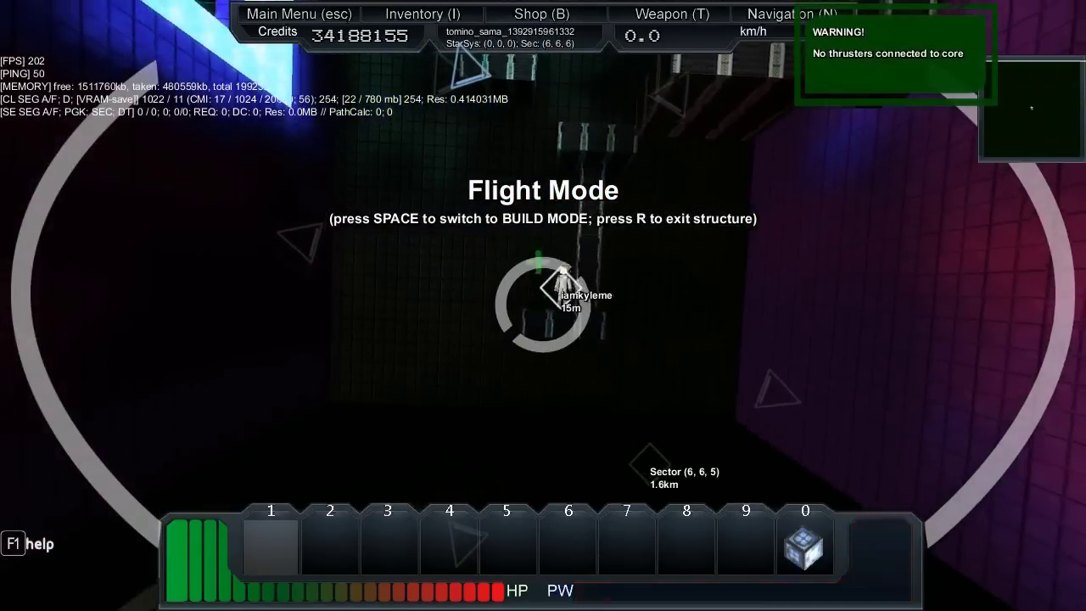
# Fly the core forward, exit it, and place blocks beside the plex door.
pyautogui.press('w')
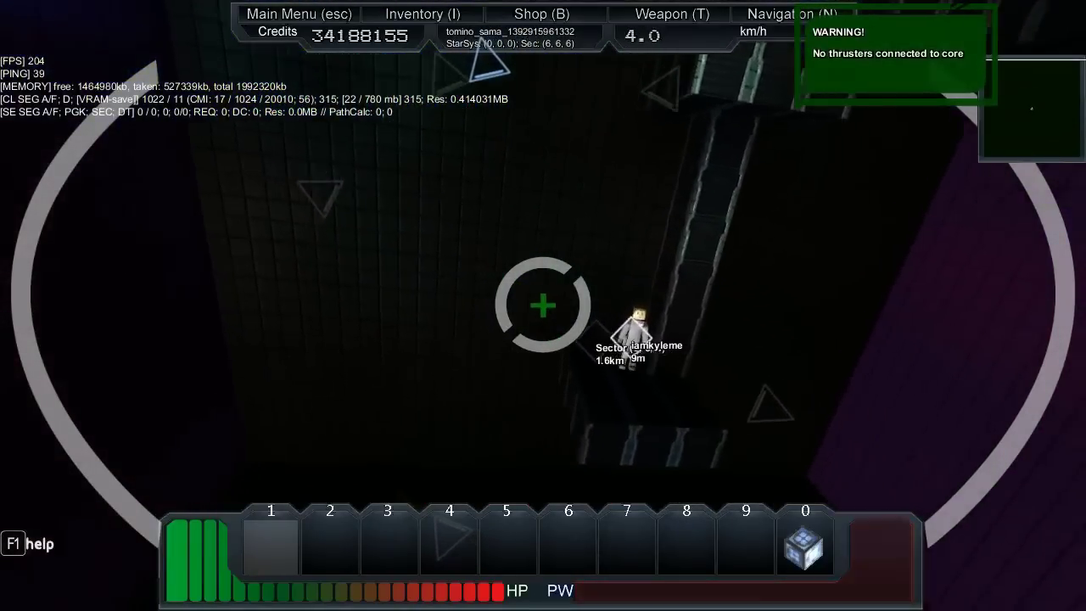
pyautogui.press('r')
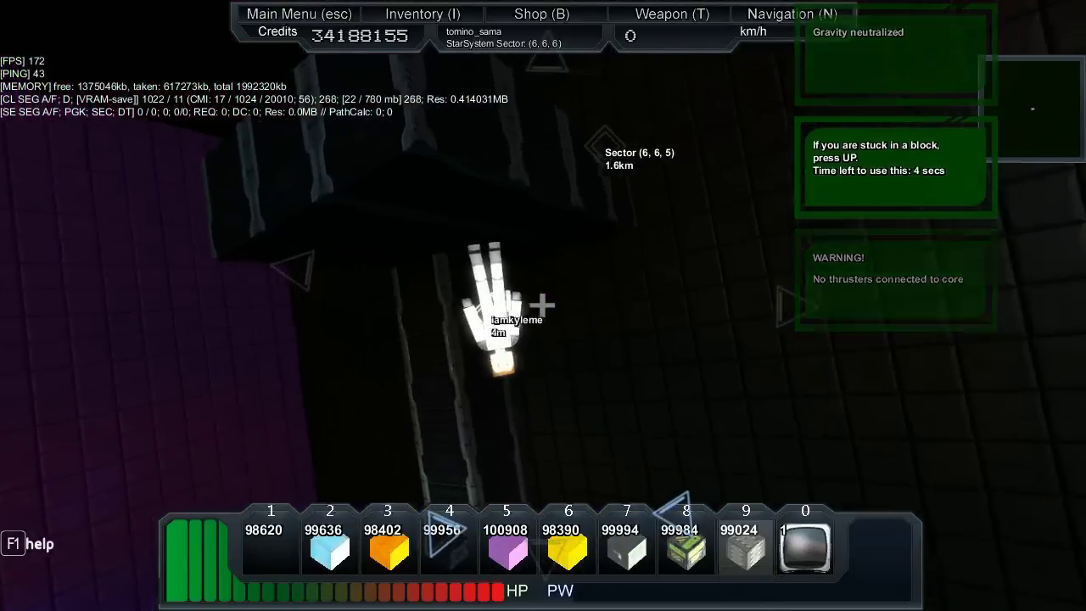
pyautogui.click(543, 306)
pyautogui.click(543, 306)
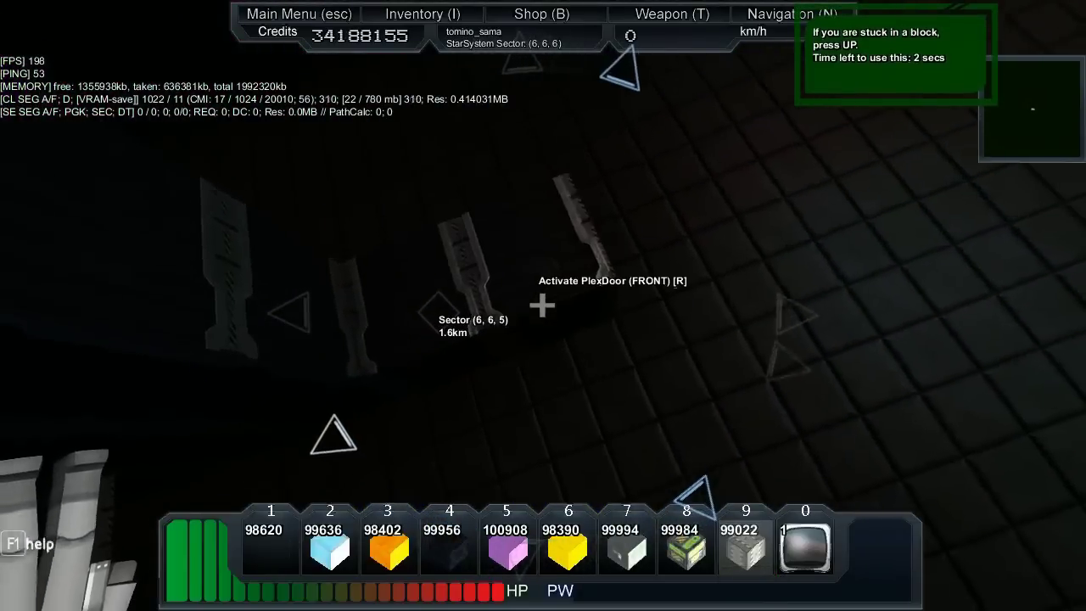
pyautogui.click(543, 305)
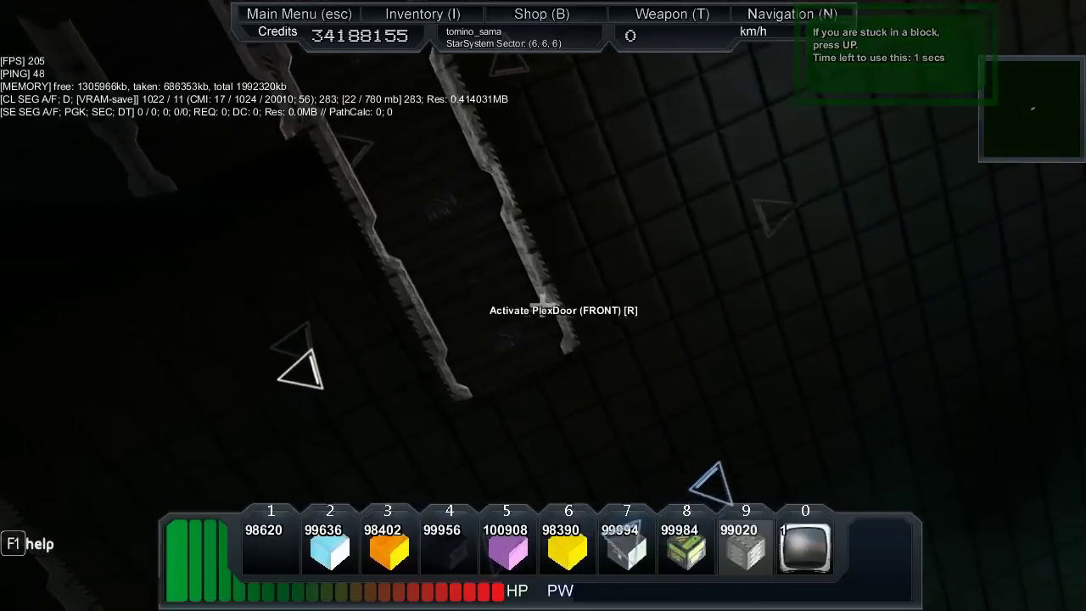
# Build up blocks along the pillar, re-board the ship core, and hide the interface.
pyautogui.click(543, 306)
pyautogui.click(543, 305)
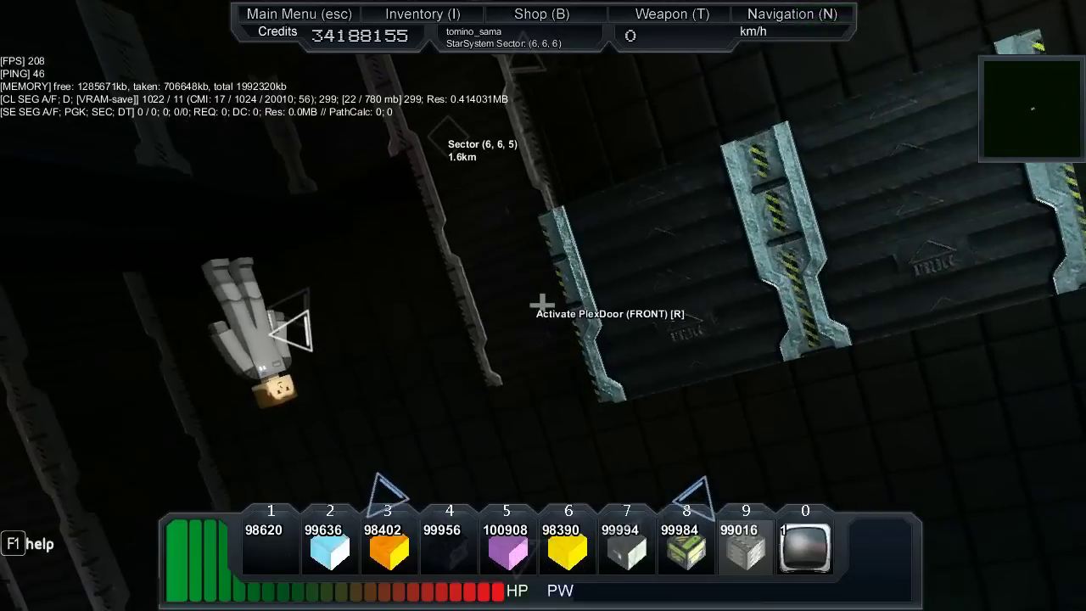
pyautogui.click(542, 305)
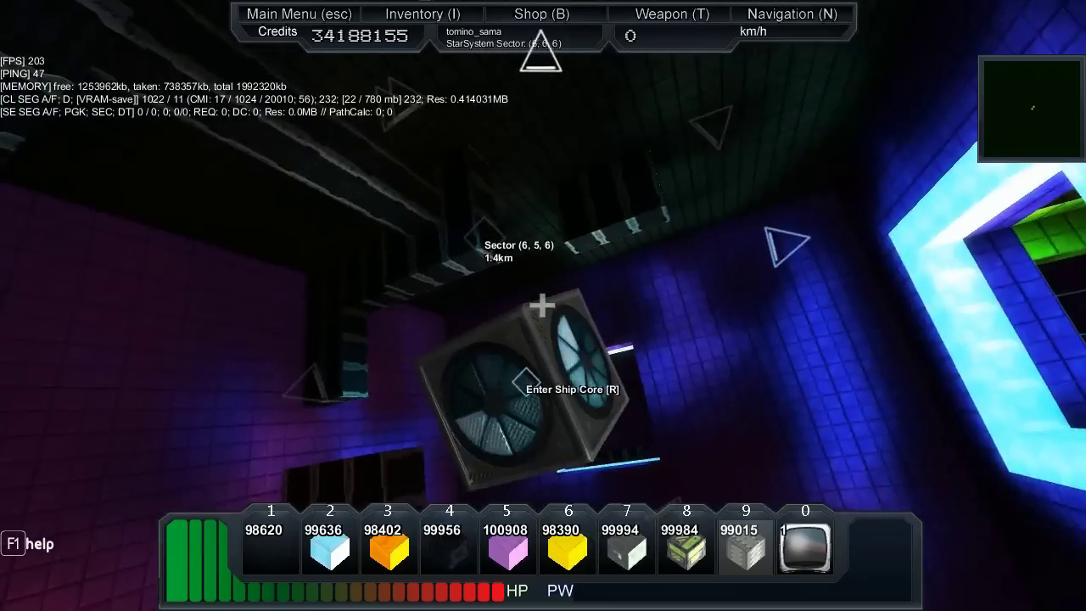
pyautogui.press('r')
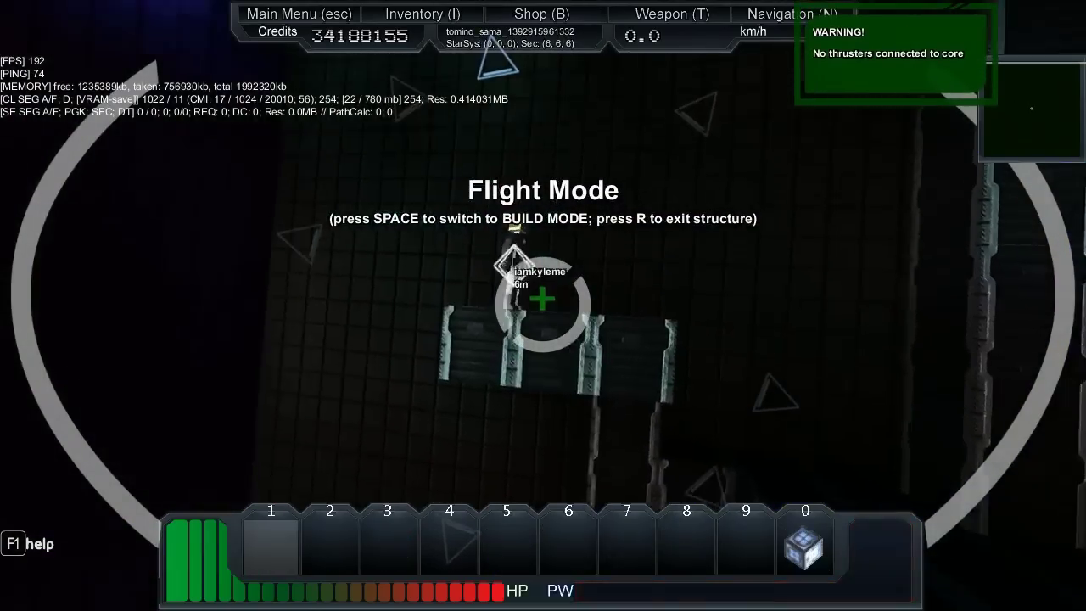
pyautogui.press('F1')
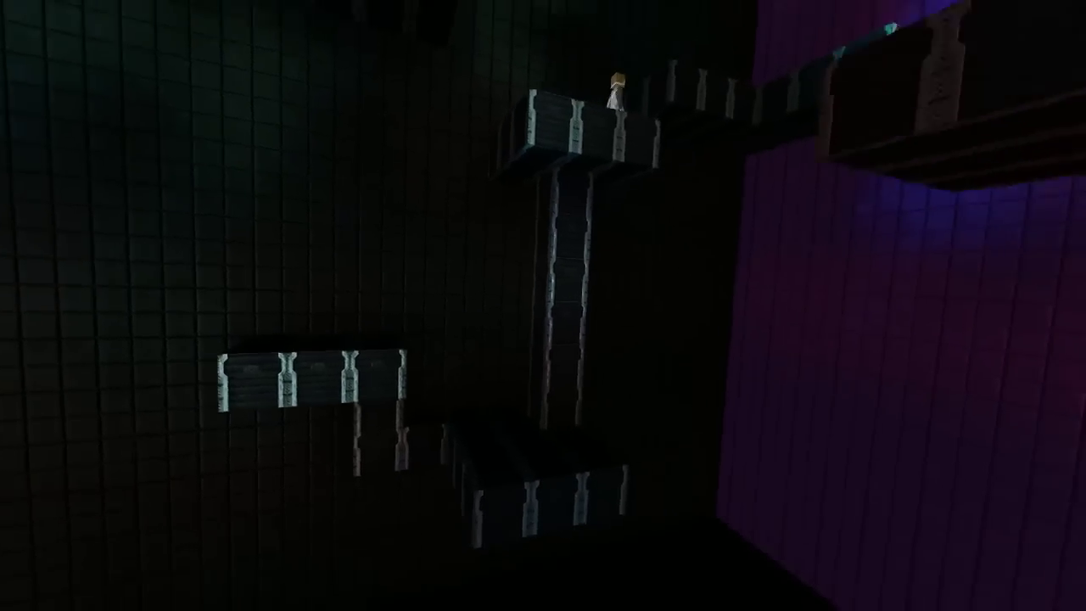